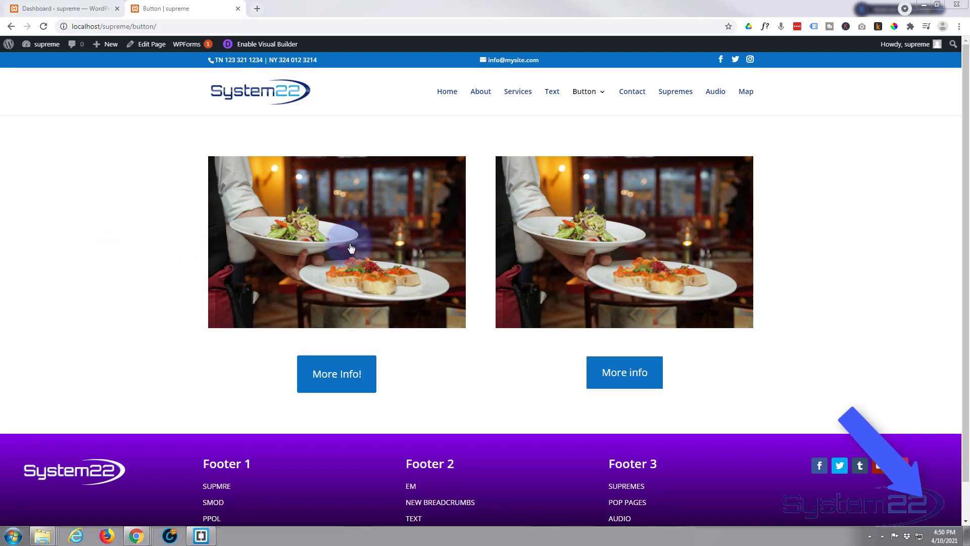
# Preview the video popup attached to the first column's food image on the Button page, and close it again.
pyautogui.click(336, 256)
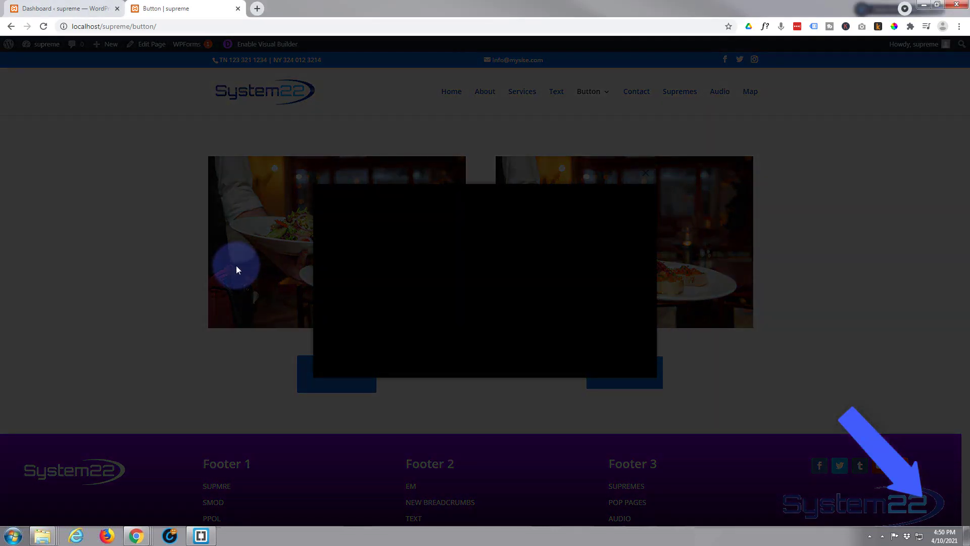
pyautogui.click(480, 287)
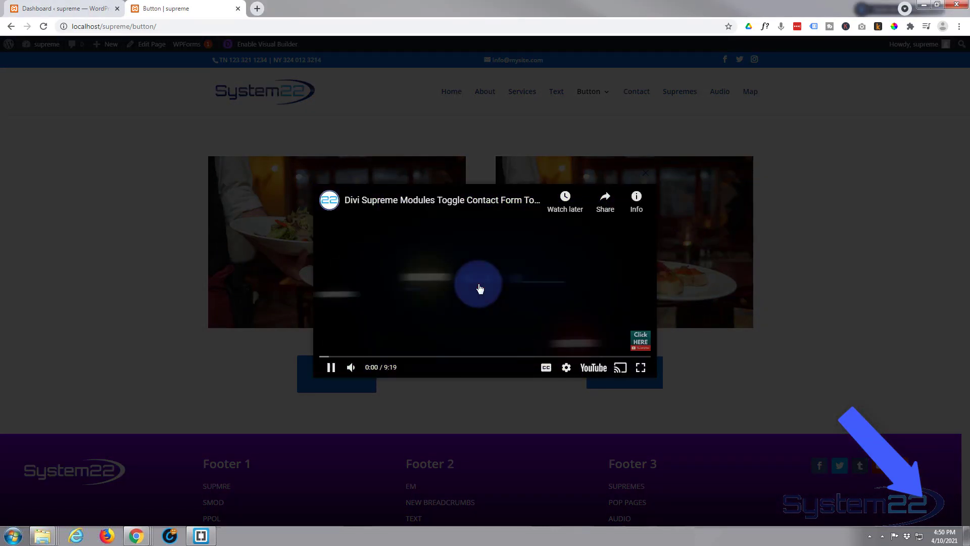
pyautogui.click(99, 286)
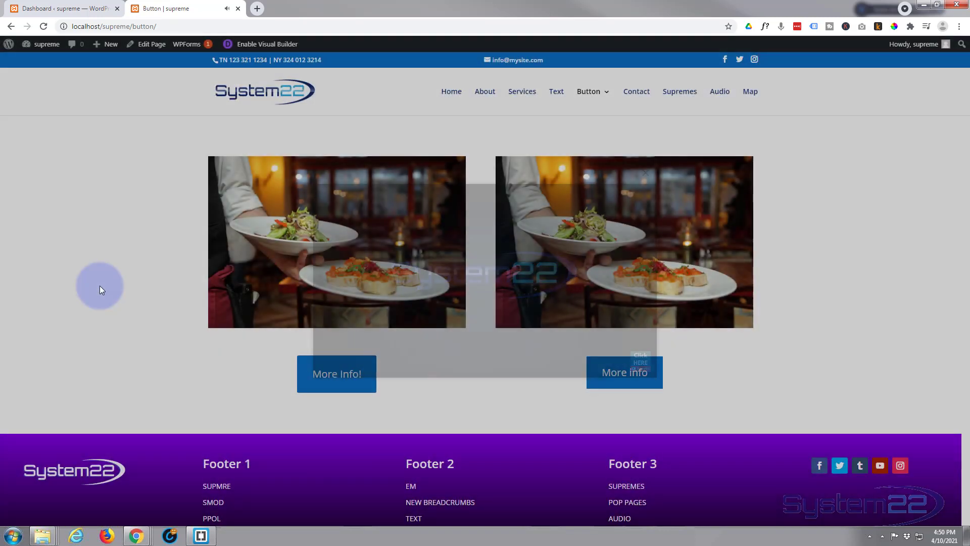
pyautogui.click(298, 213)
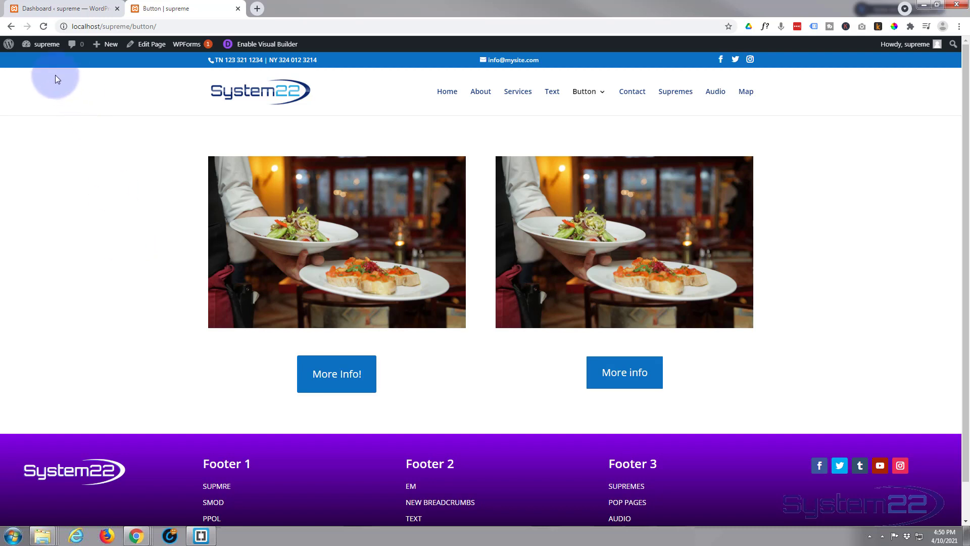
# Open the Divi Supreme Pro general settings in the WordPress dashboard and save them with Enable Divi Popup on.
pyautogui.click(56, 10)
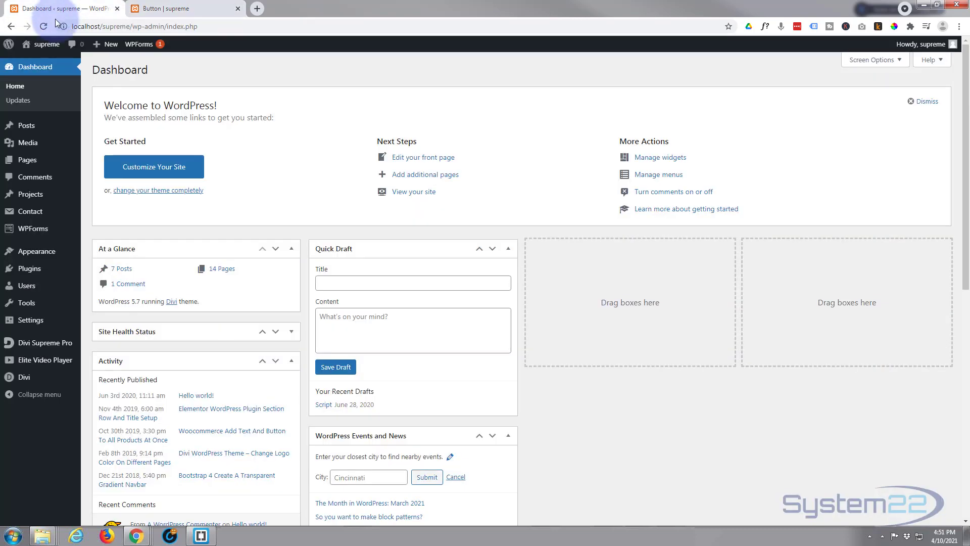
pyautogui.click(47, 345)
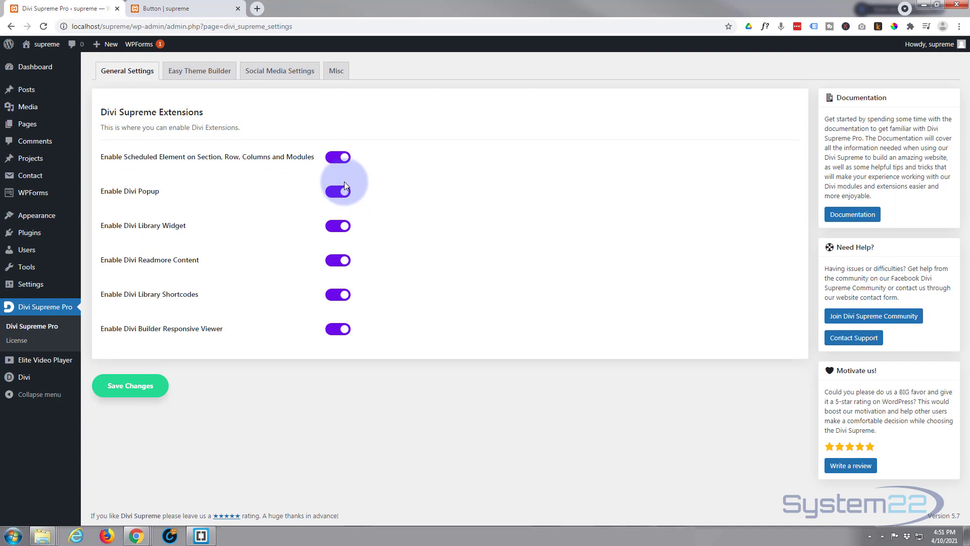
pyautogui.click(132, 386)
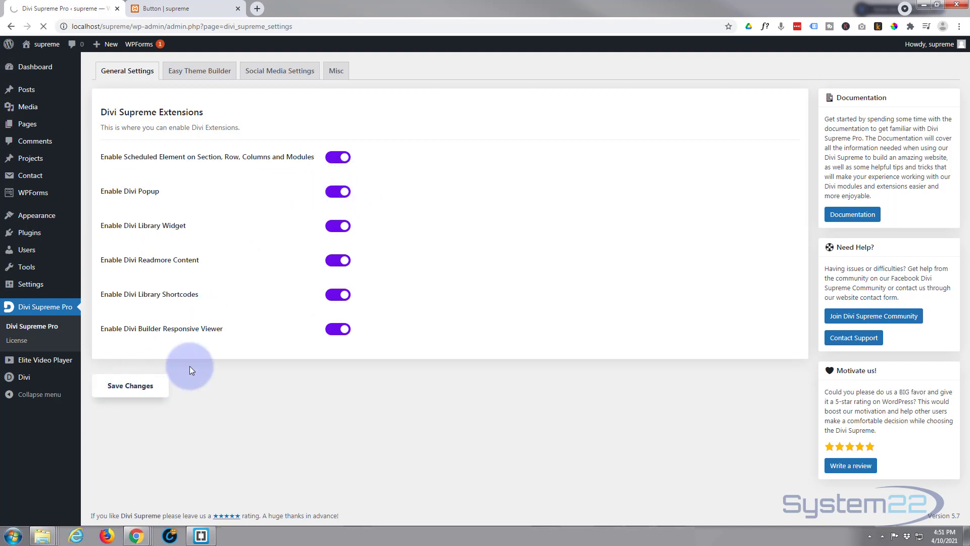
# In the visual builder of the Button page, delete the second column's food image and insert a Button module in its place.
pyautogui.click(167, 9)
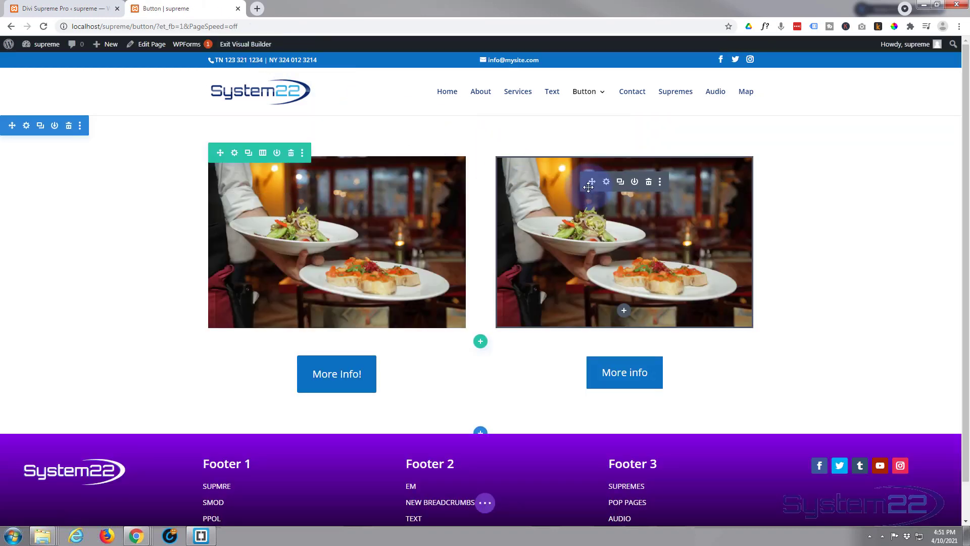
pyautogui.click(649, 183)
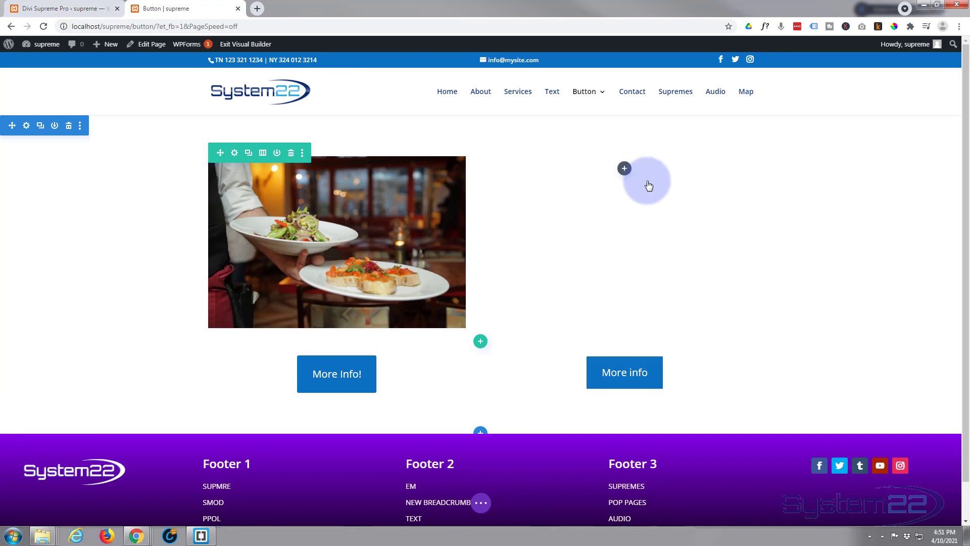
pyautogui.click(625, 170)
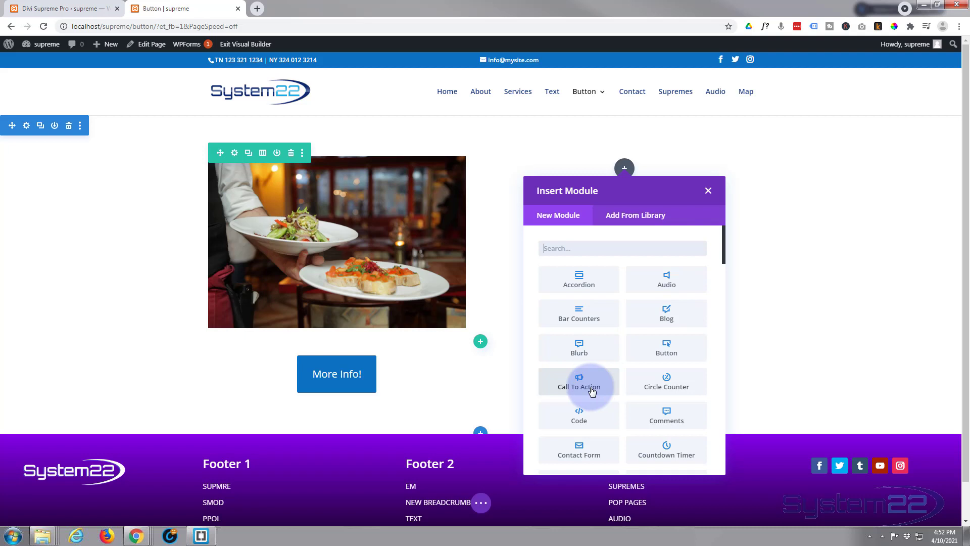
pyautogui.click(665, 352)
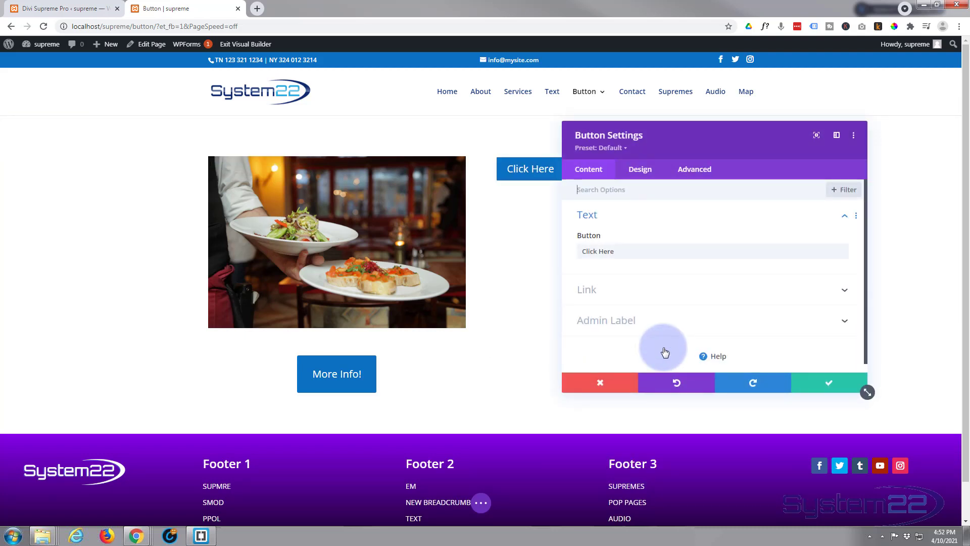
# Set the new Click Here button's alignment to center within its column.
pyautogui.moveTo(667, 141); pyautogui.dragTo(261, 123)
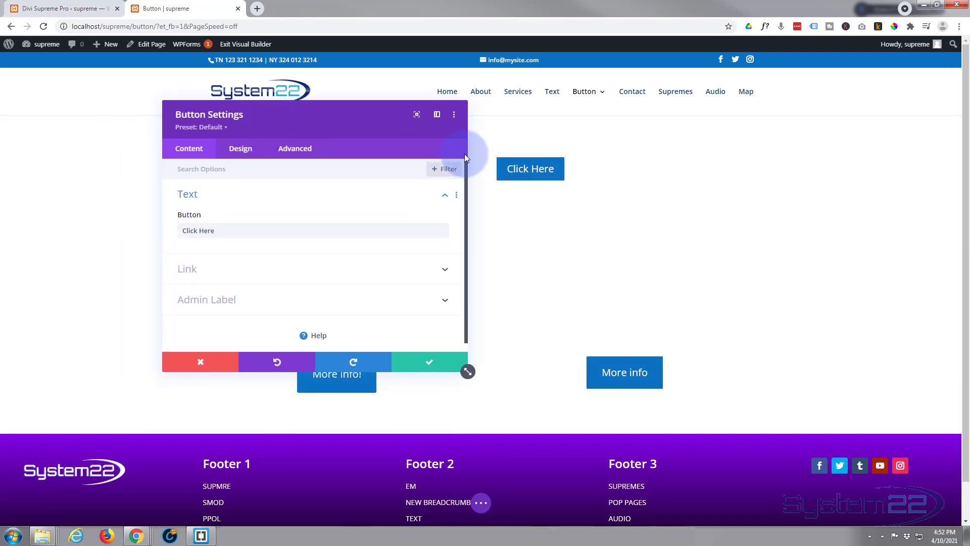
pyautogui.click(246, 152)
pyautogui.click(266, 197)
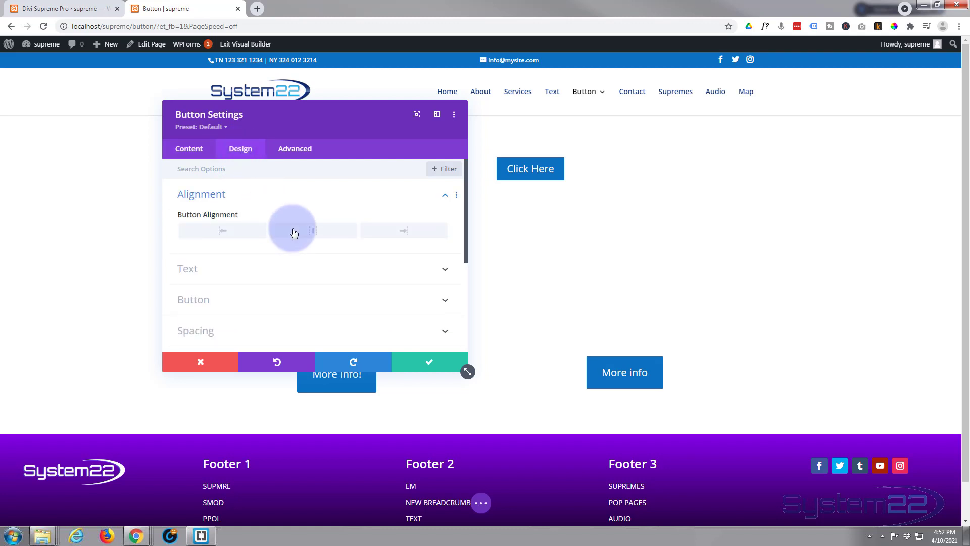
pyautogui.click(318, 233)
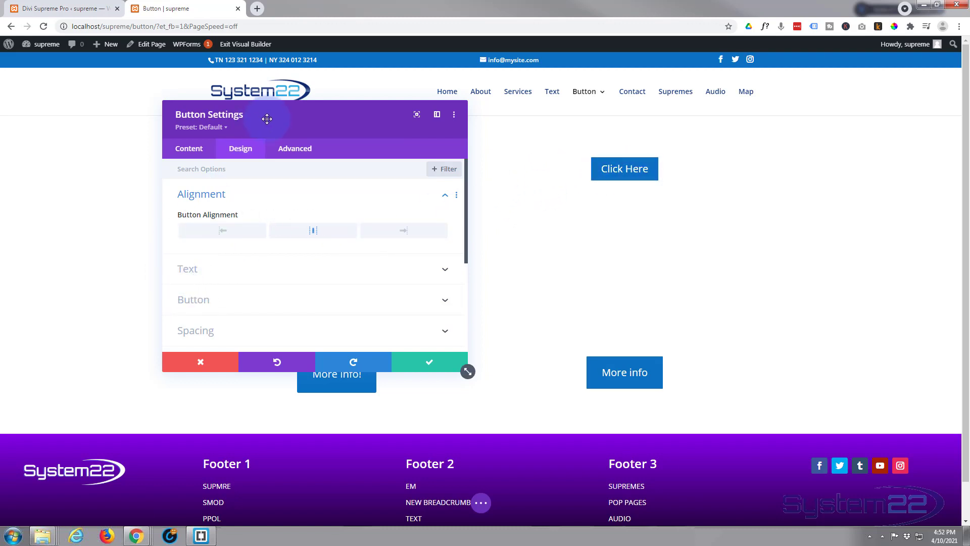
# Turn on Use Popup in the Click Here button's visibility options, checking the Enable Divi Popup extension setting beforehand.
pyautogui.click(290, 161)
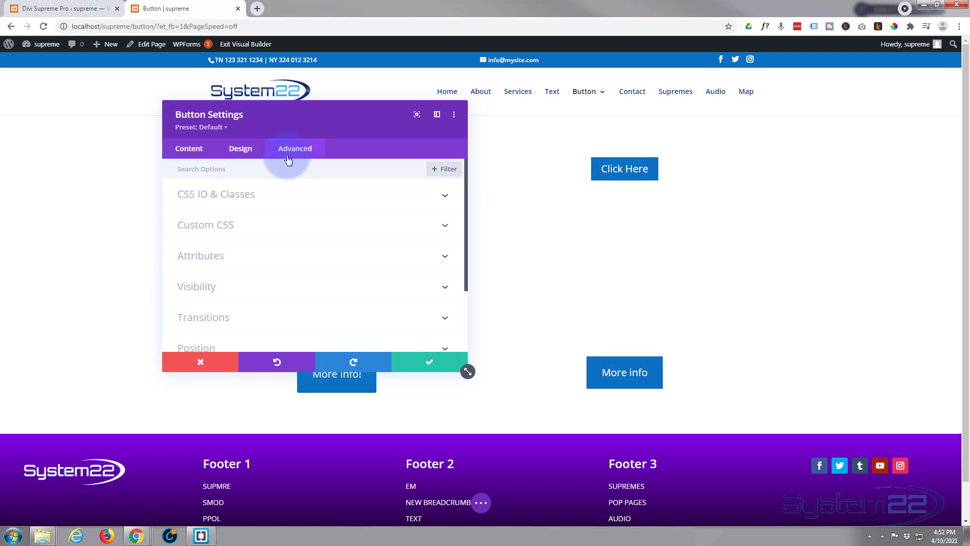
pyautogui.click(283, 289)
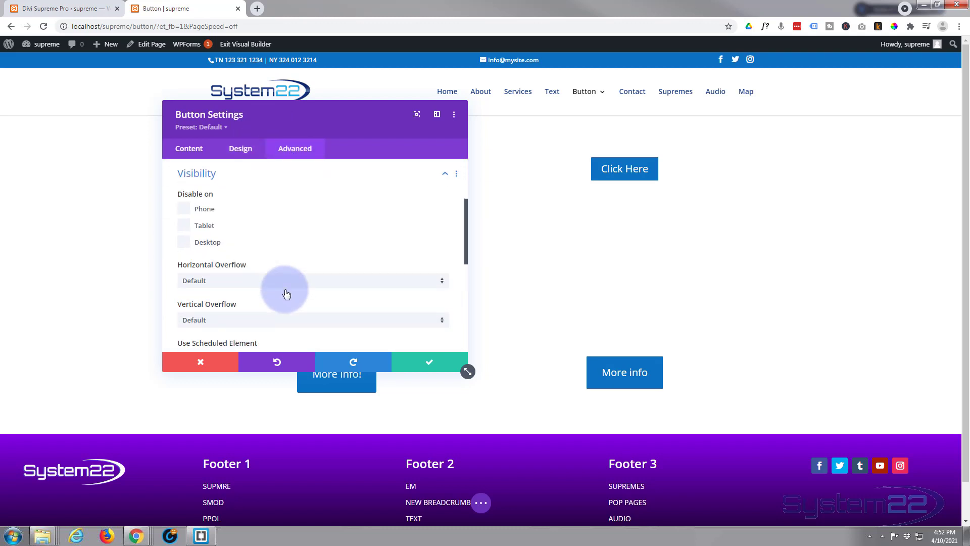
pyautogui.scroll(-3, 286, 249)
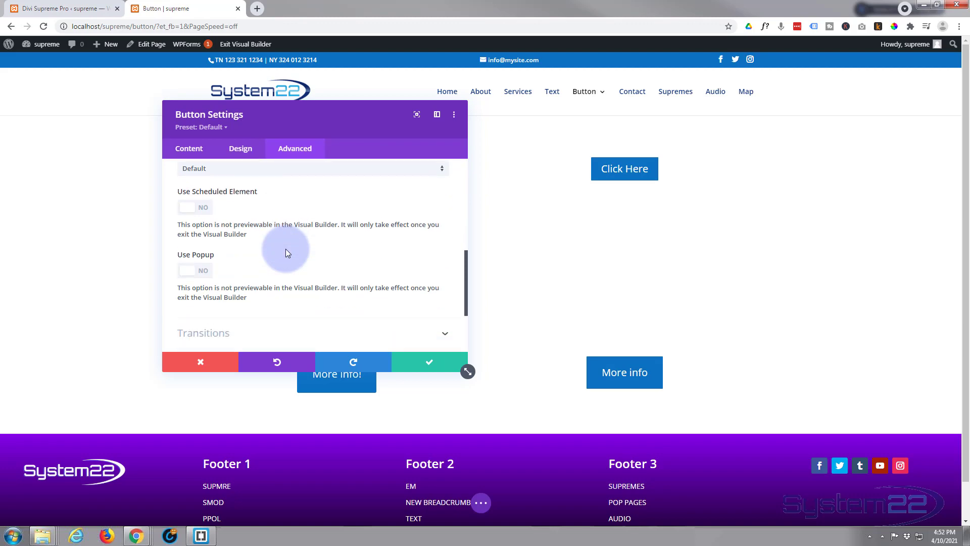
pyautogui.click(50, 9)
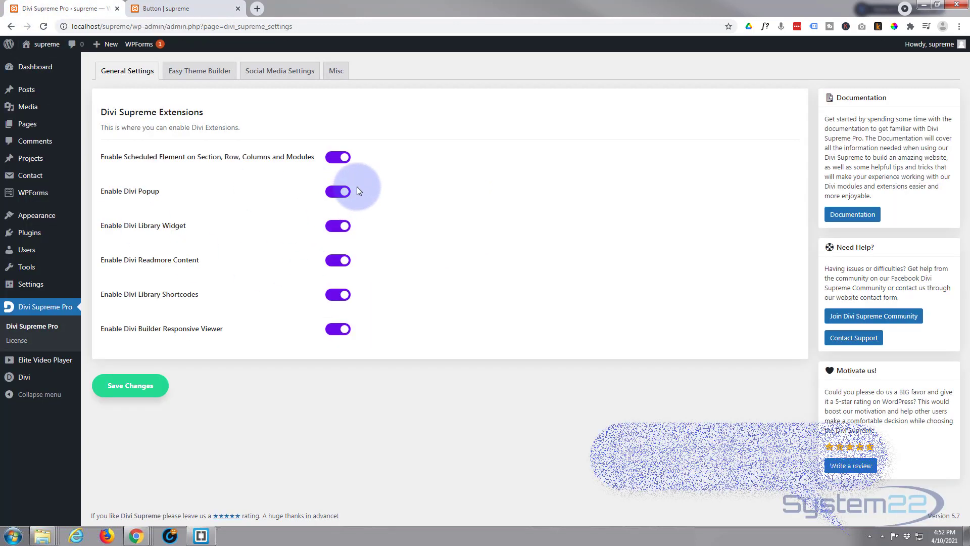
pyautogui.click(175, 11)
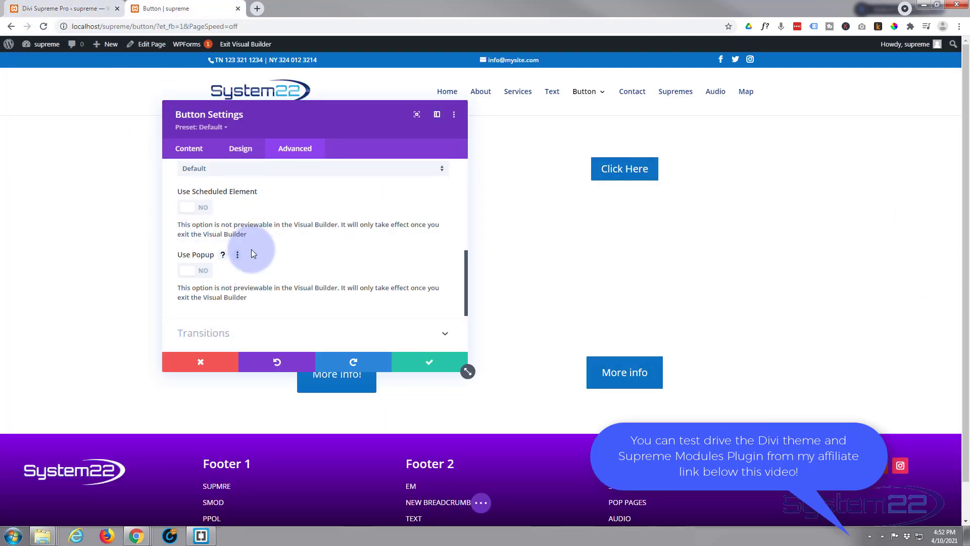
pyautogui.click(203, 273)
pyautogui.scroll(-2, 280, 248)
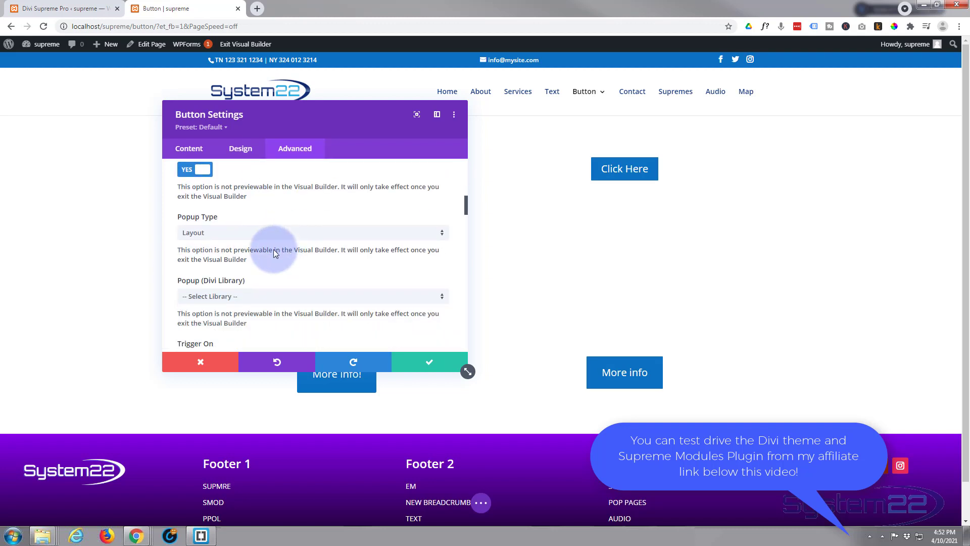
pyautogui.click(231, 234)
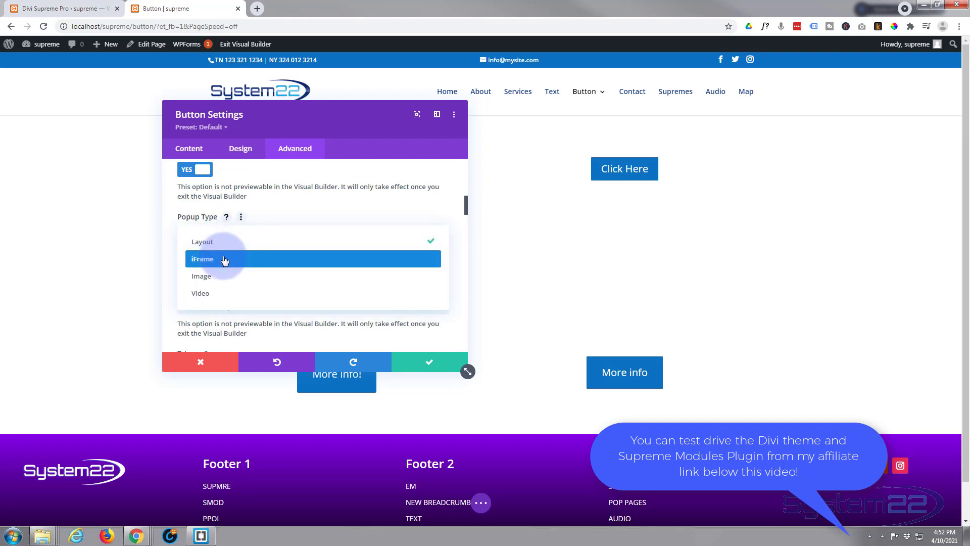
pyautogui.click(218, 298)
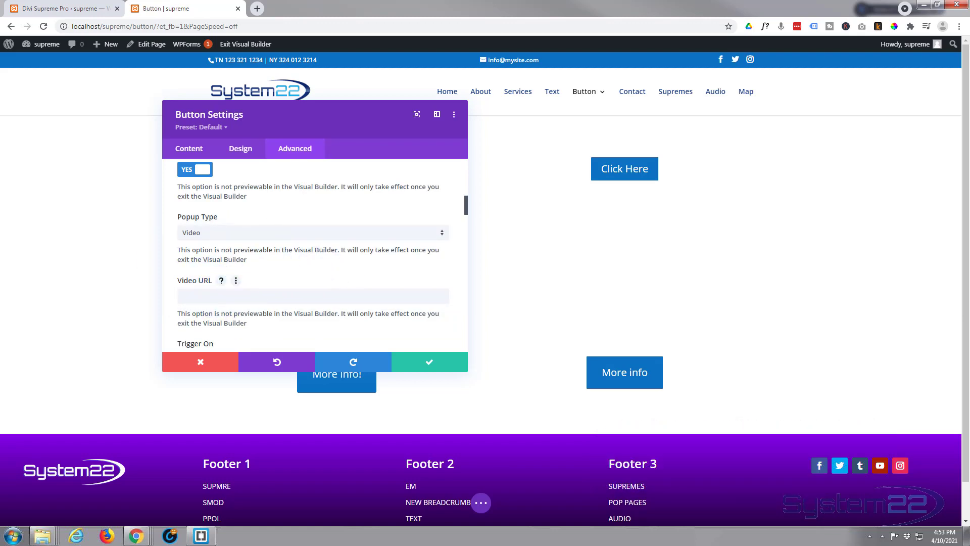
pyautogui.rightClick(186, 297)
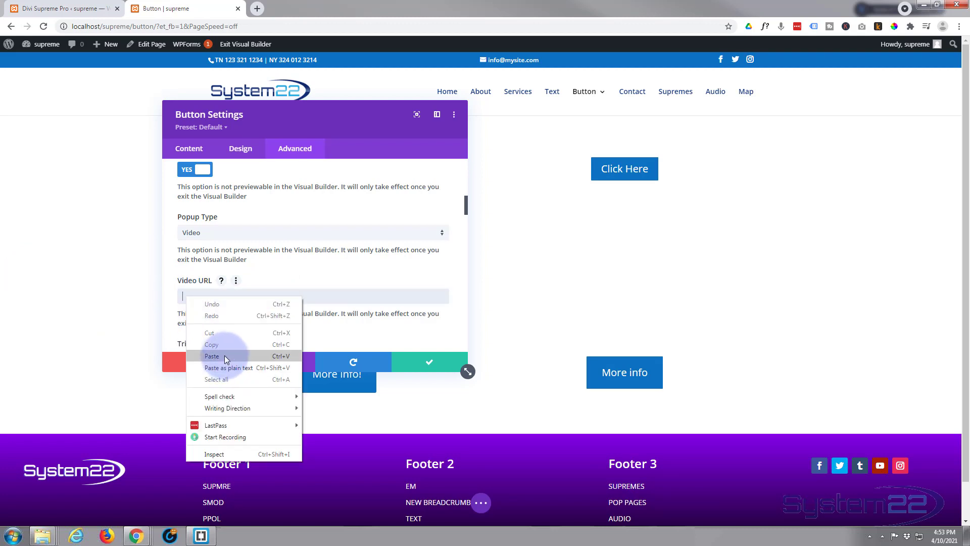
pyautogui.click(211, 355)
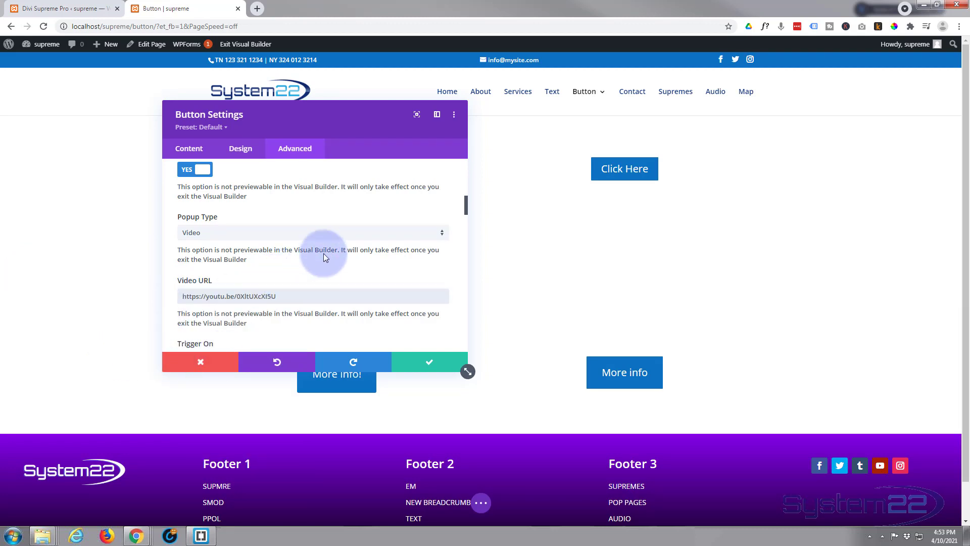
# Examine the available choices for the popup's trigger, close trigger, auto close and entrance and exit animations, leaving the defaults selected.
pyautogui.scroll(-1, 323, 258)
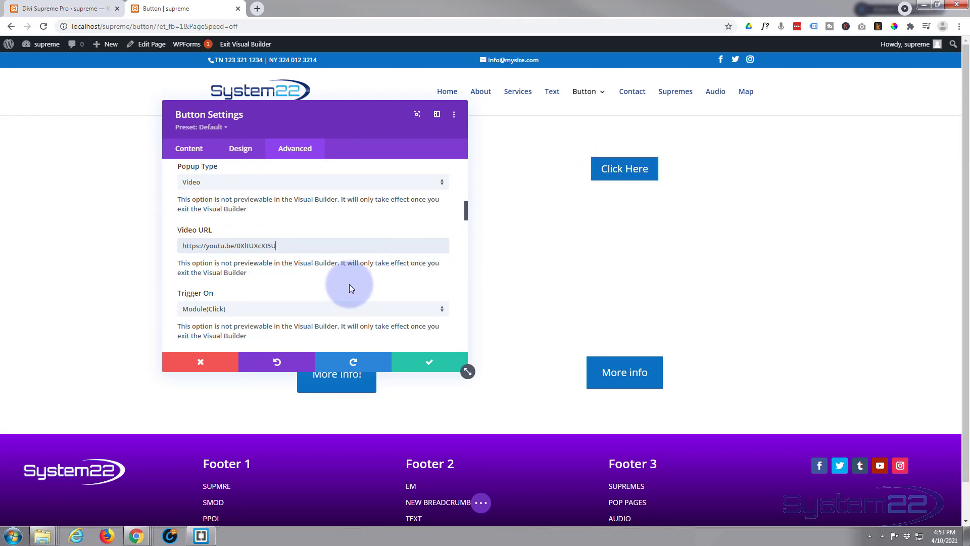
pyautogui.click(331, 310)
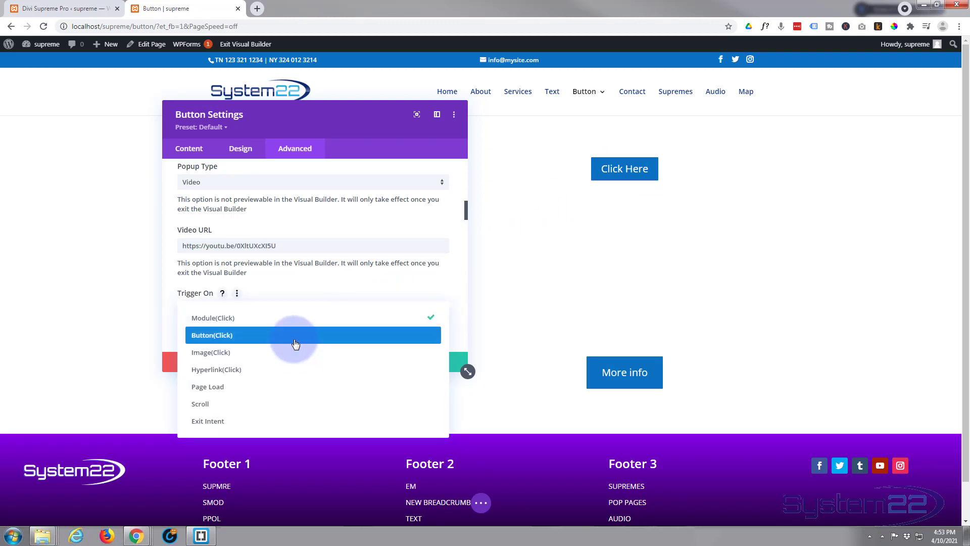
pyautogui.click(320, 295)
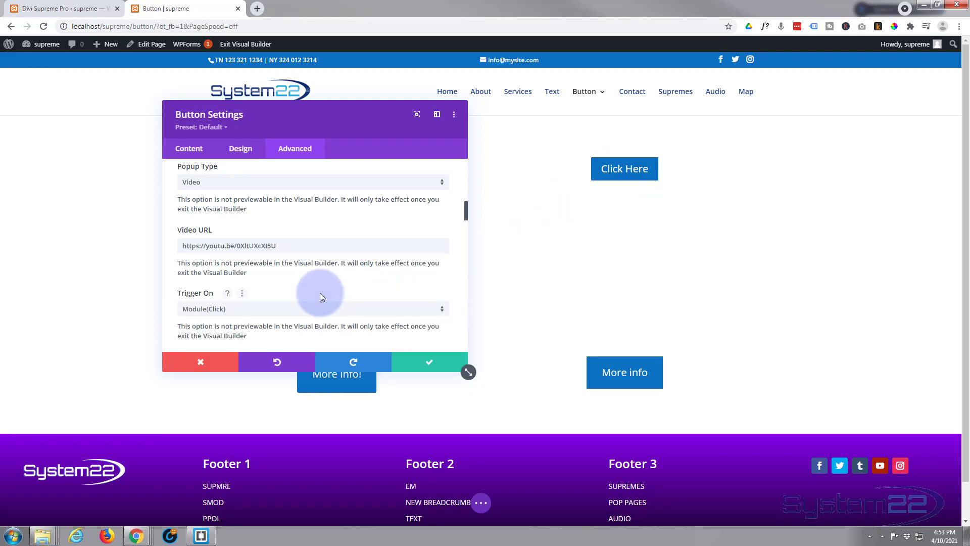
pyautogui.scroll(-1, 304, 301)
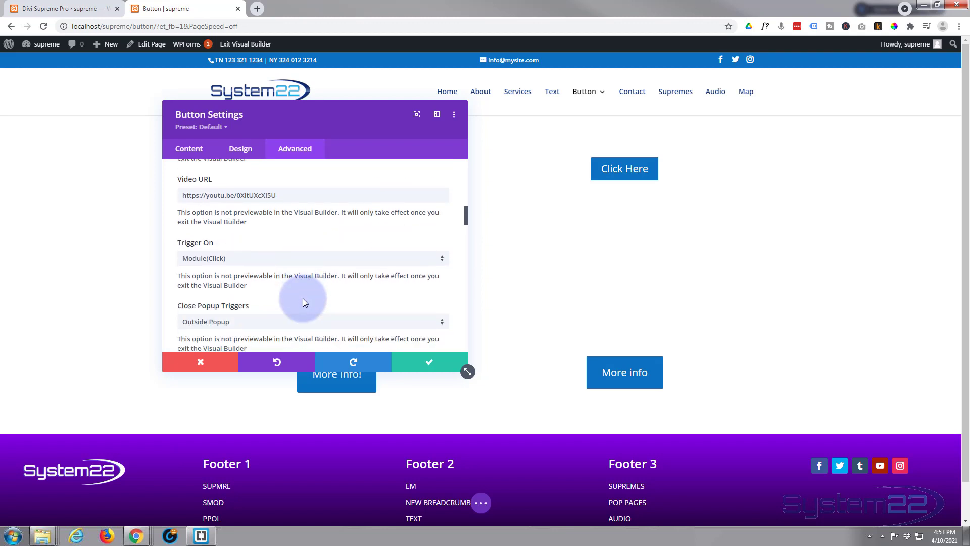
pyautogui.scroll(-1, 303, 302)
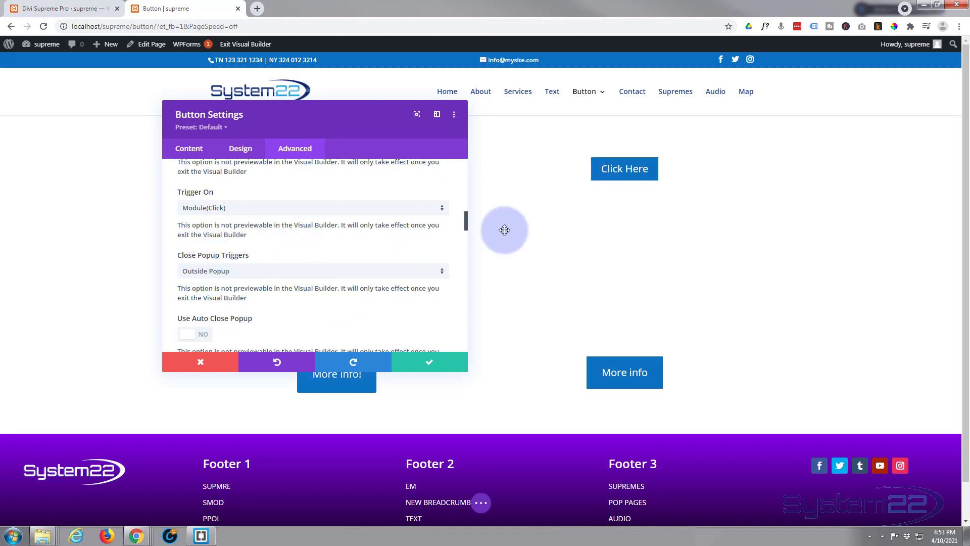
pyautogui.click(282, 276)
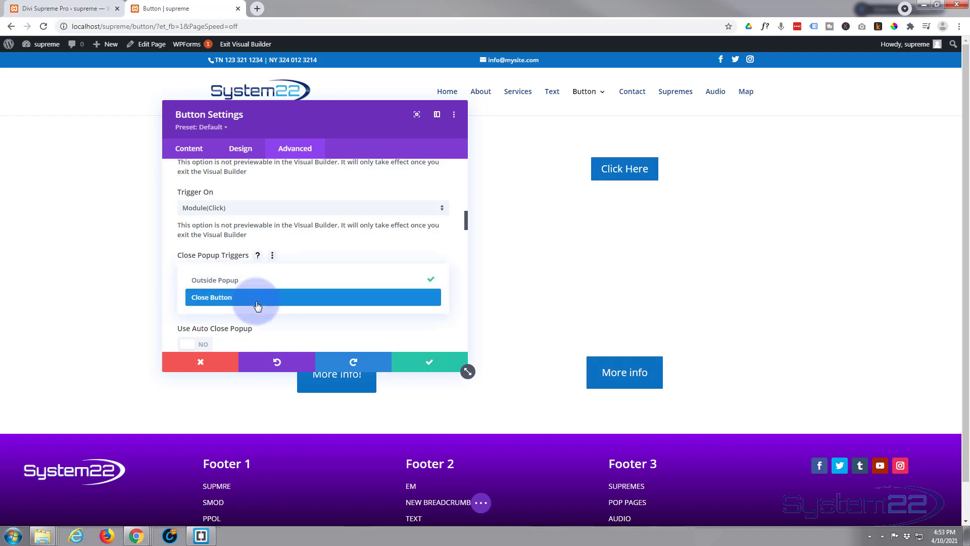
pyautogui.click(324, 247)
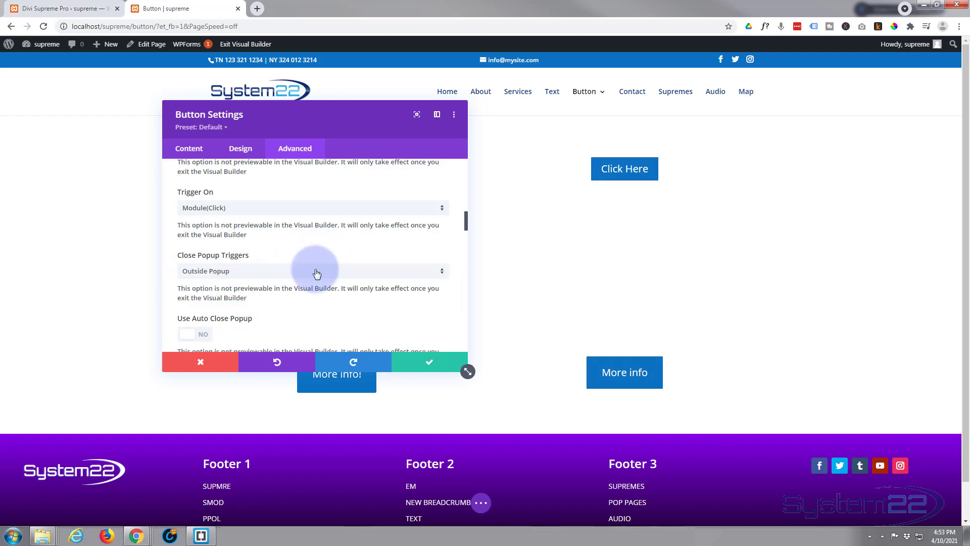
pyautogui.scroll(-1, 311, 293)
pyautogui.scroll(-1, 311, 293)
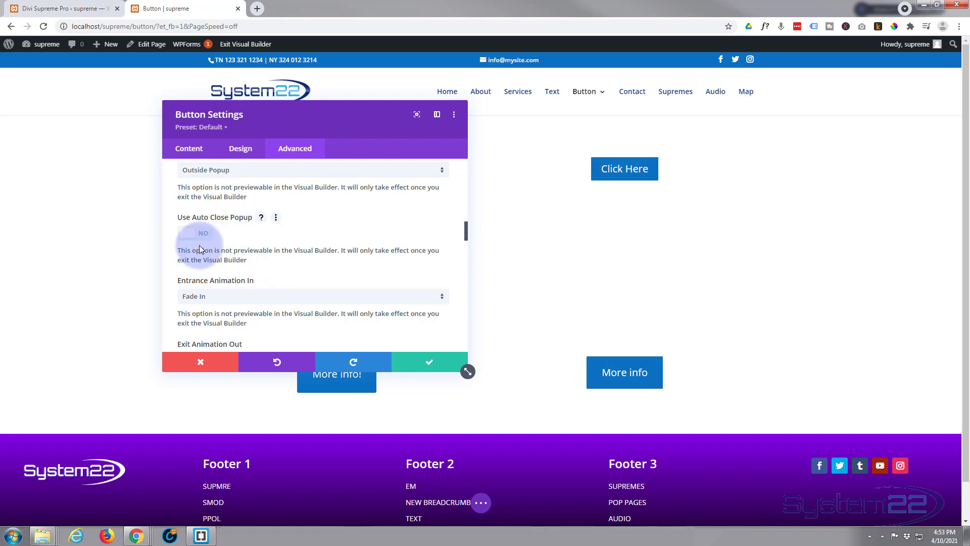
pyautogui.scroll(-1, 244, 266)
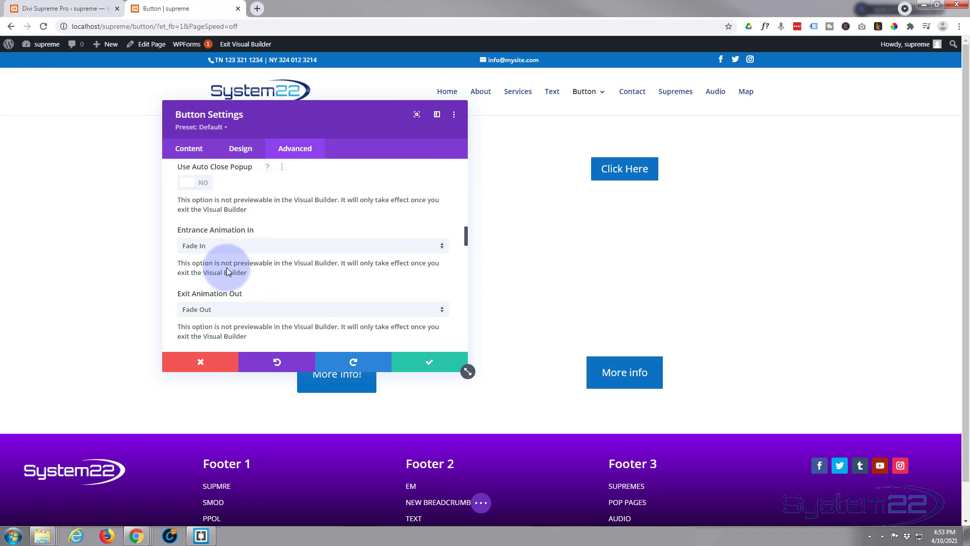
pyautogui.click(244, 247)
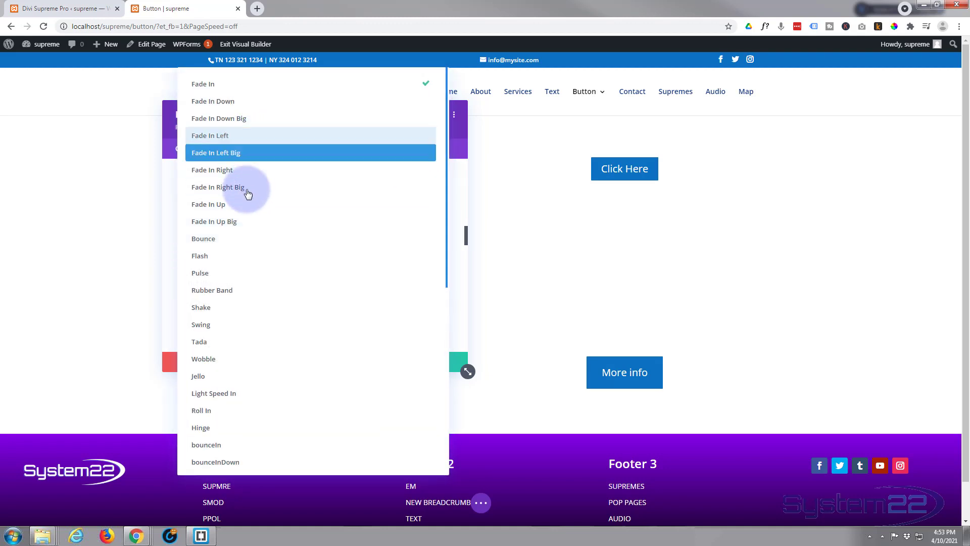
pyautogui.click(171, 189)
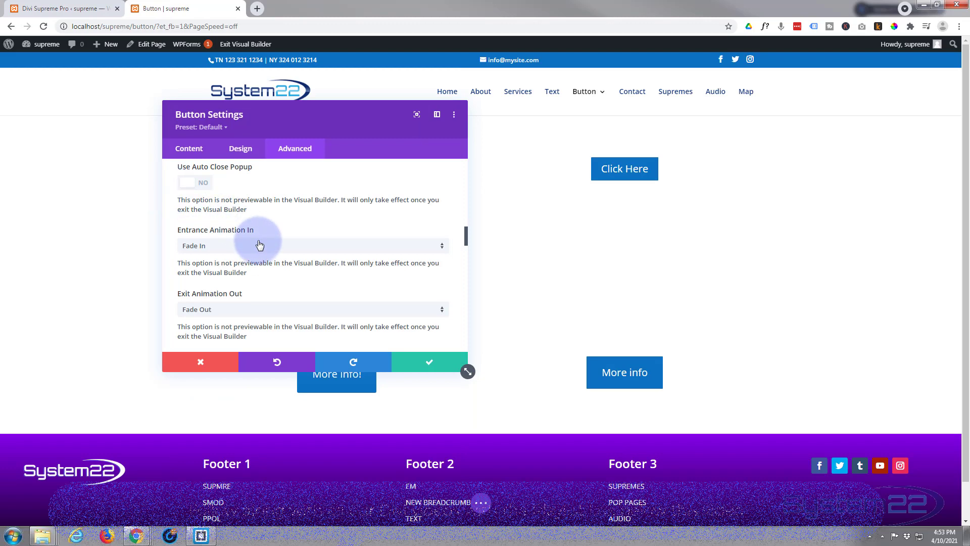
# Examine the popup's position choices, position type, fullwidth option and per-device max width settings, leaving the defaults in place.
pyautogui.scroll(-2, 242, 243)
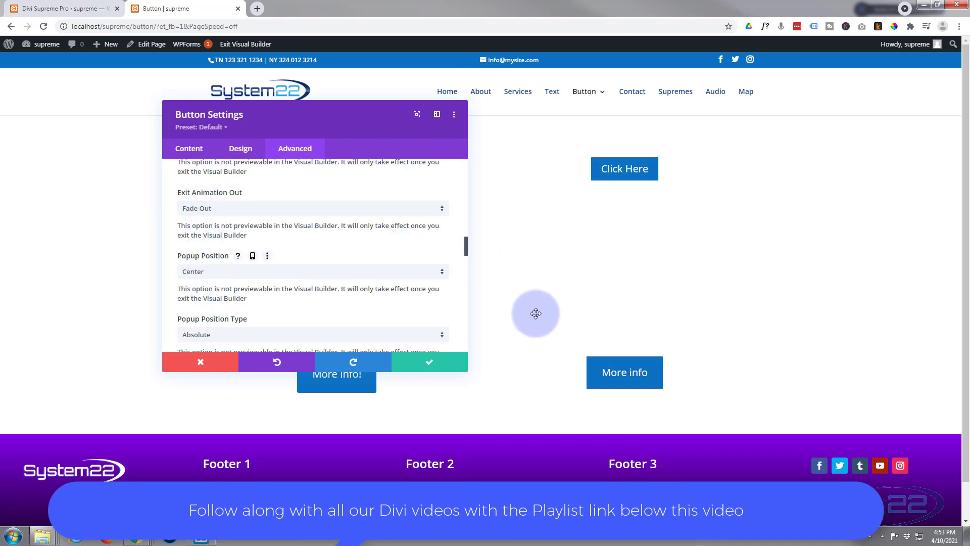
pyautogui.click(232, 274)
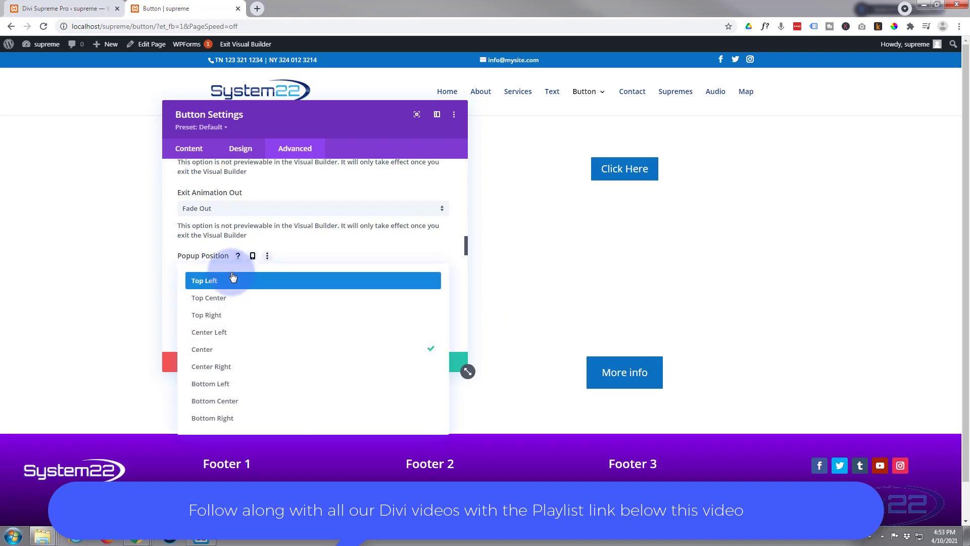
pyautogui.click(301, 250)
pyautogui.scroll(-3, 302, 238)
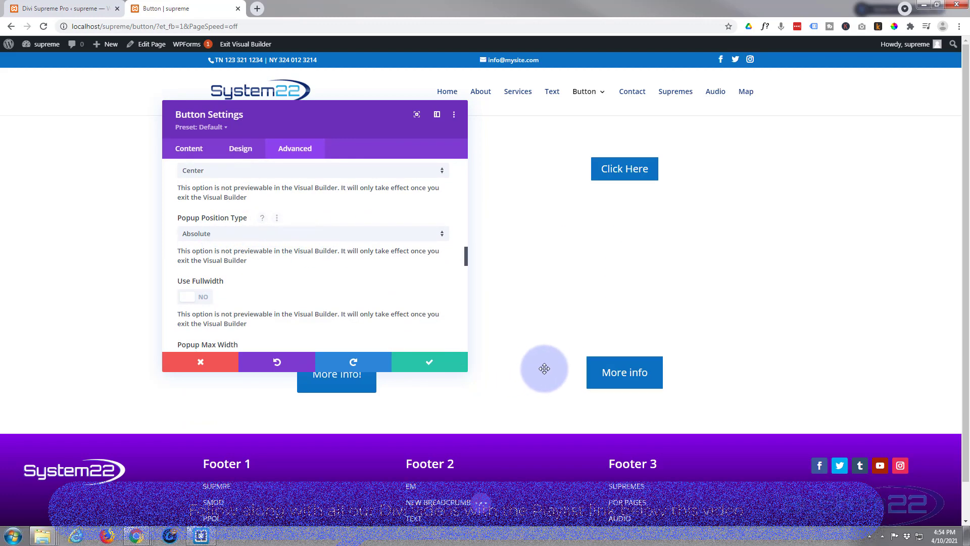
pyautogui.scroll(-1, 715, 276)
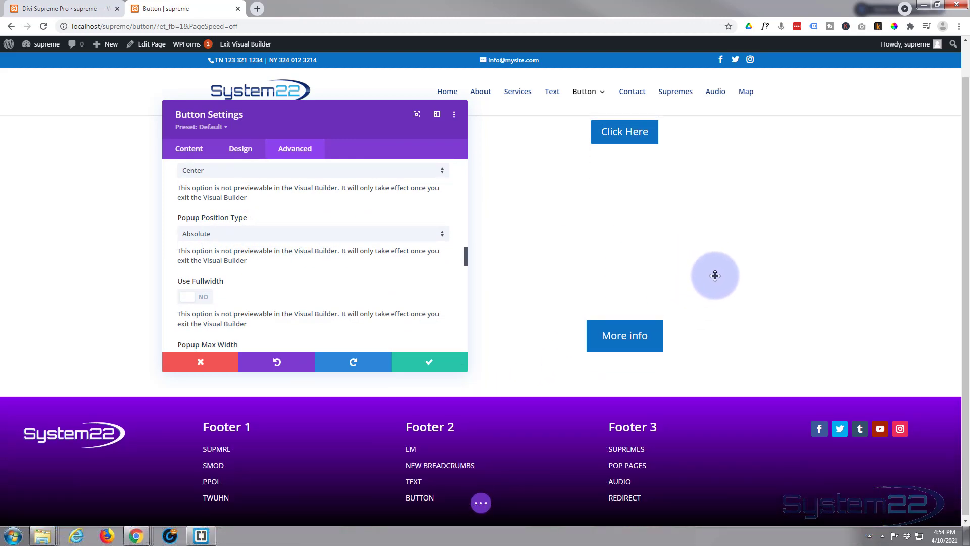
pyautogui.scroll(1, 715, 275)
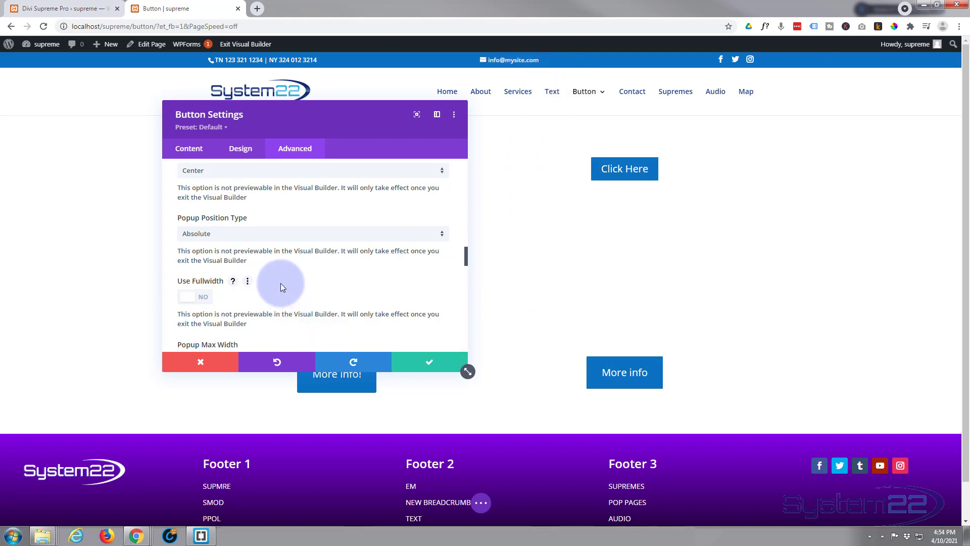
pyautogui.scroll(-2, 280, 283)
pyautogui.moveTo(210, 251)
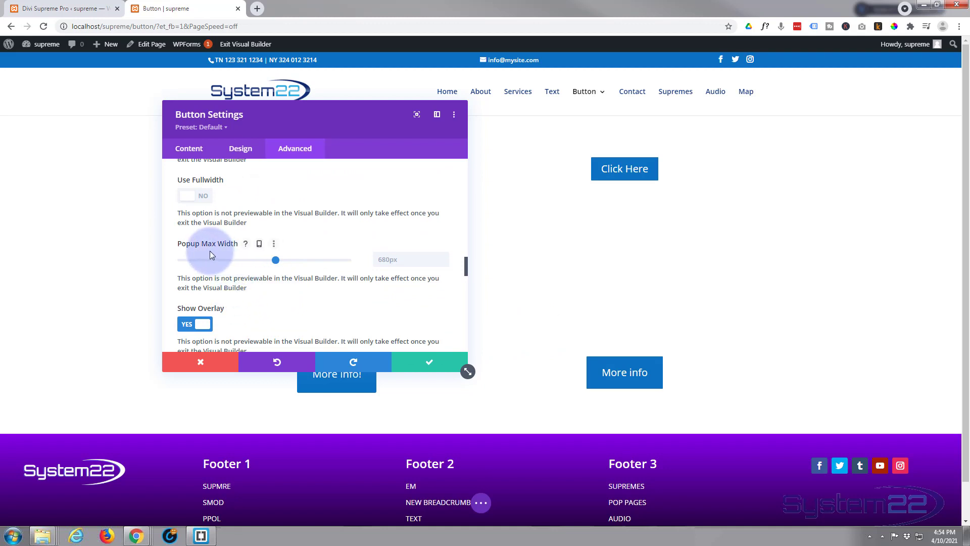
pyautogui.click(262, 244)
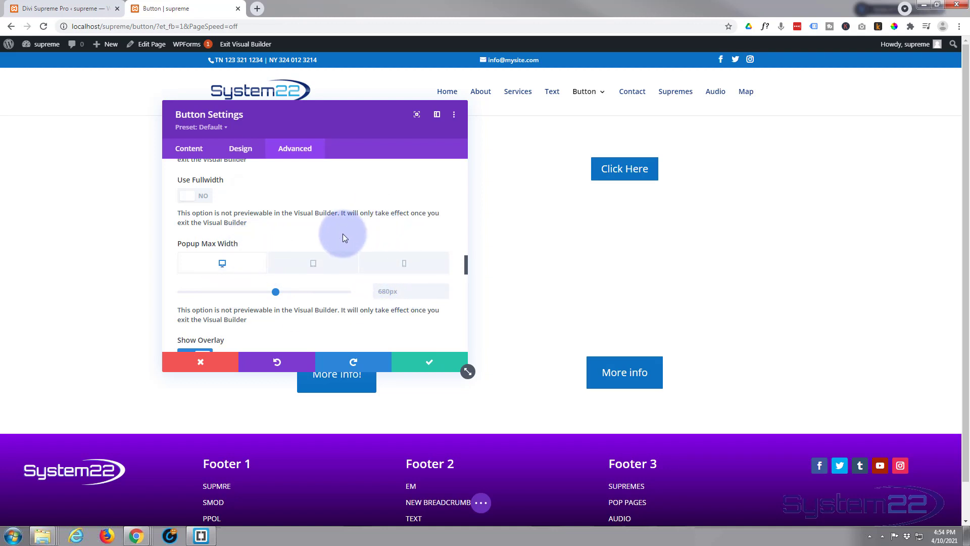
# Review the popup's overlay options and the close button's visibility, placement, icon size, icon choice and colors without altering them.
pyautogui.scroll(-3, 342, 233)
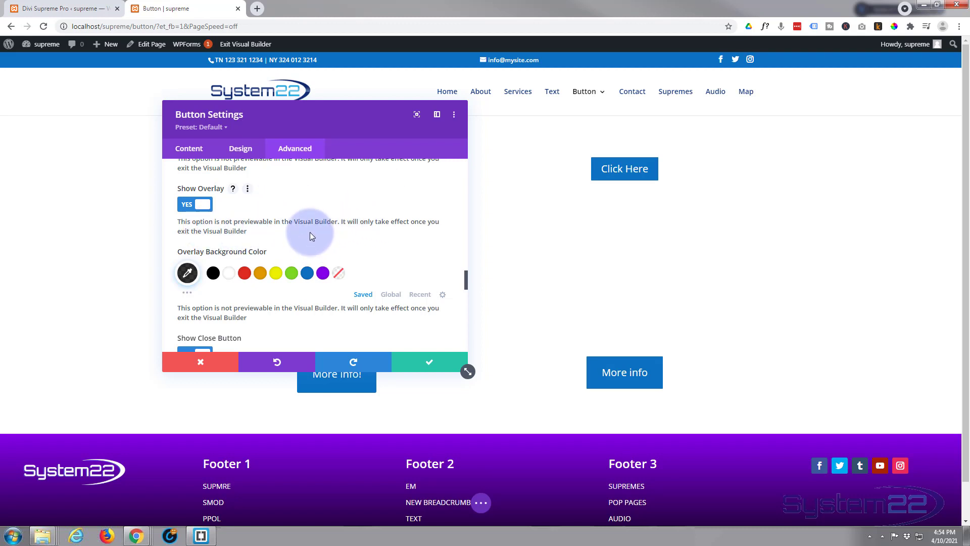
pyautogui.scroll(-1, 310, 232)
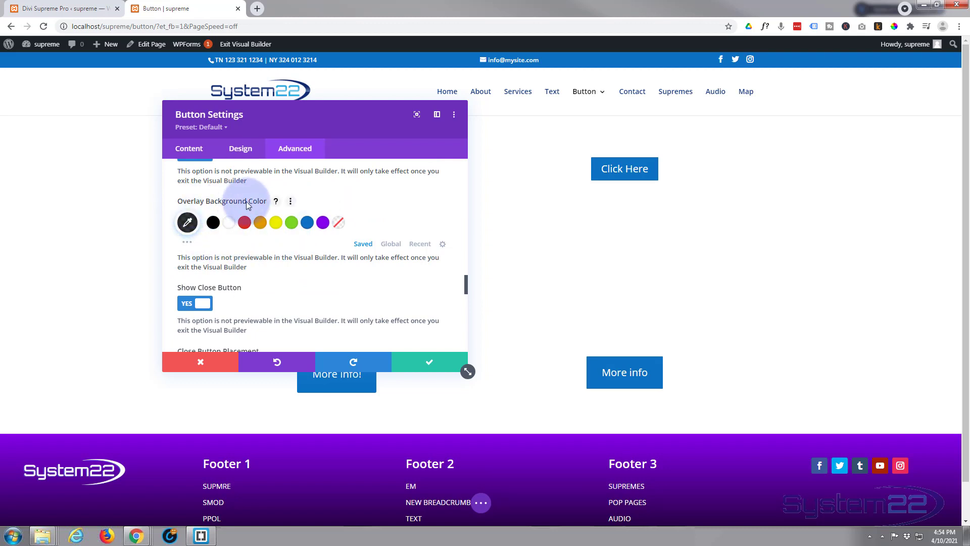
pyautogui.scroll(-1, 277, 263)
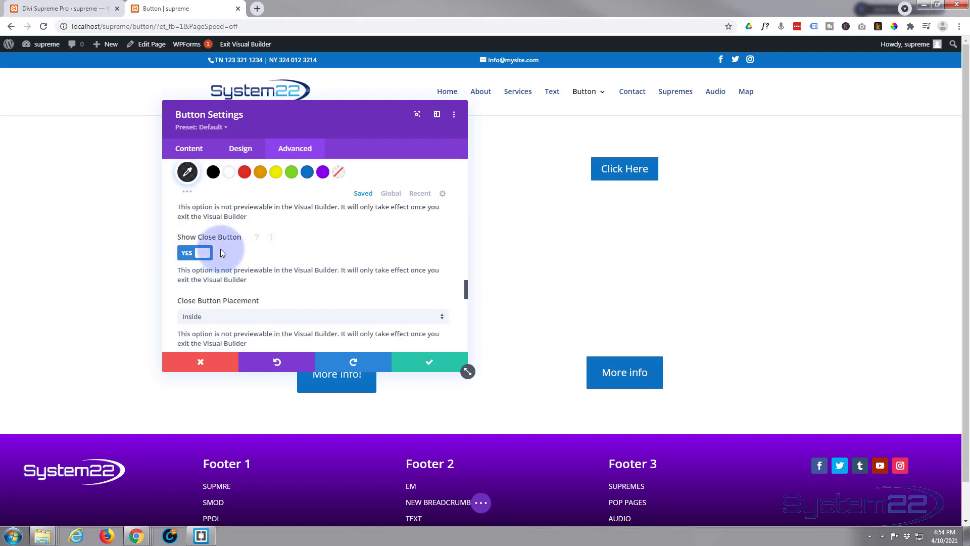
pyautogui.scroll(-1, 265, 246)
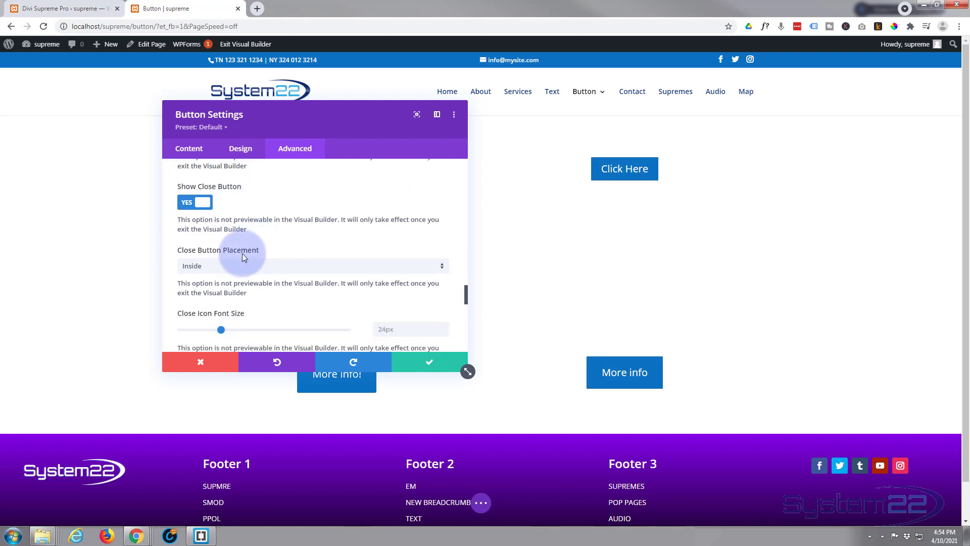
pyautogui.scroll(-2, 358, 220)
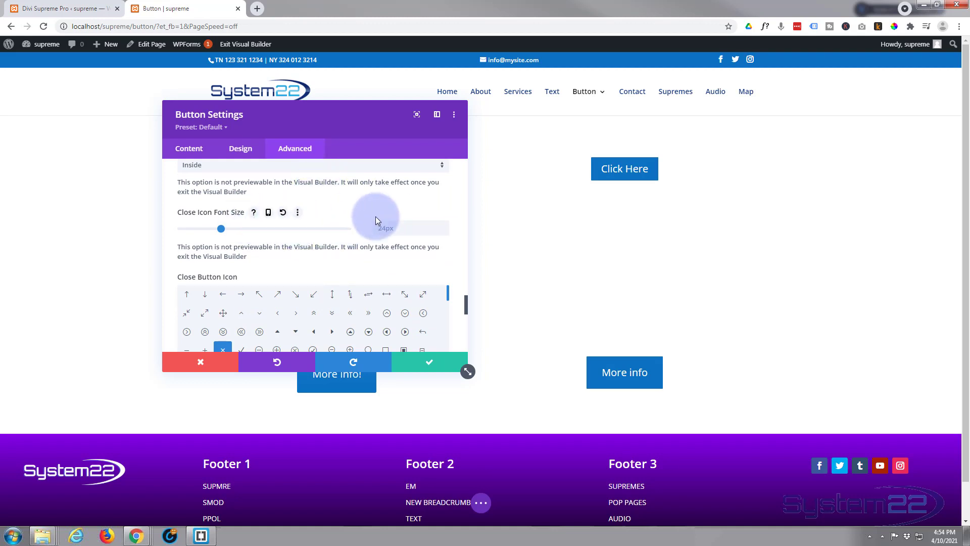
pyautogui.scroll(-1, 347, 238)
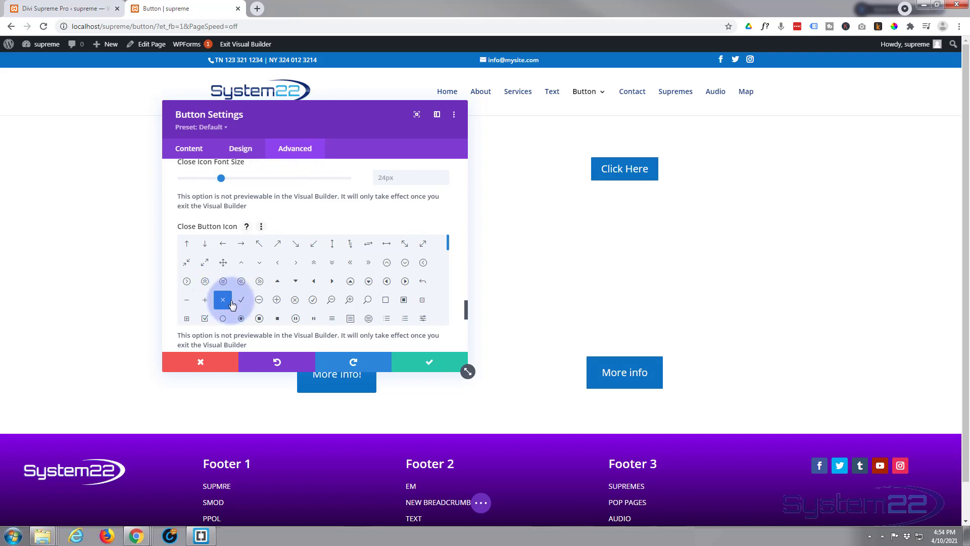
pyautogui.scroll(-3, 454, 261)
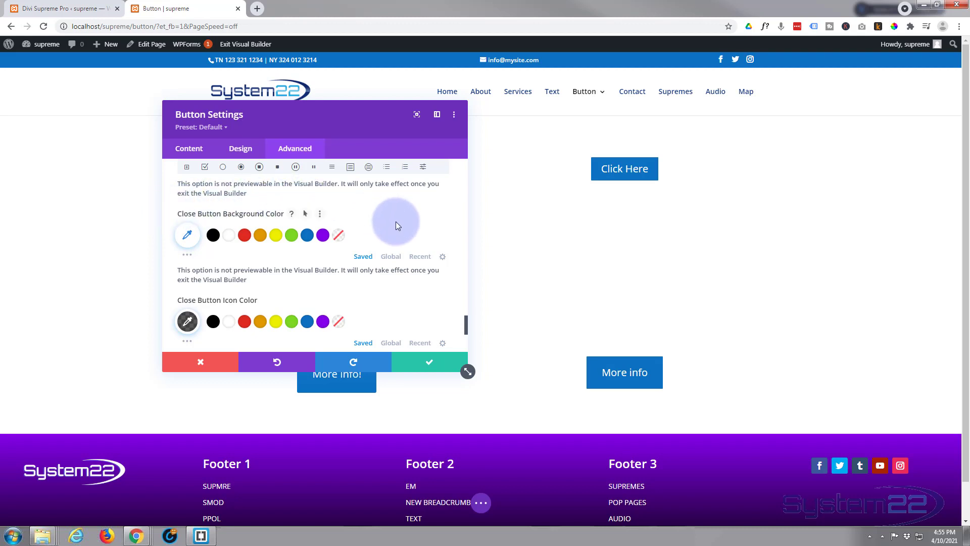
pyautogui.scroll(-1, 395, 221)
pyautogui.scroll(-2, 312, 249)
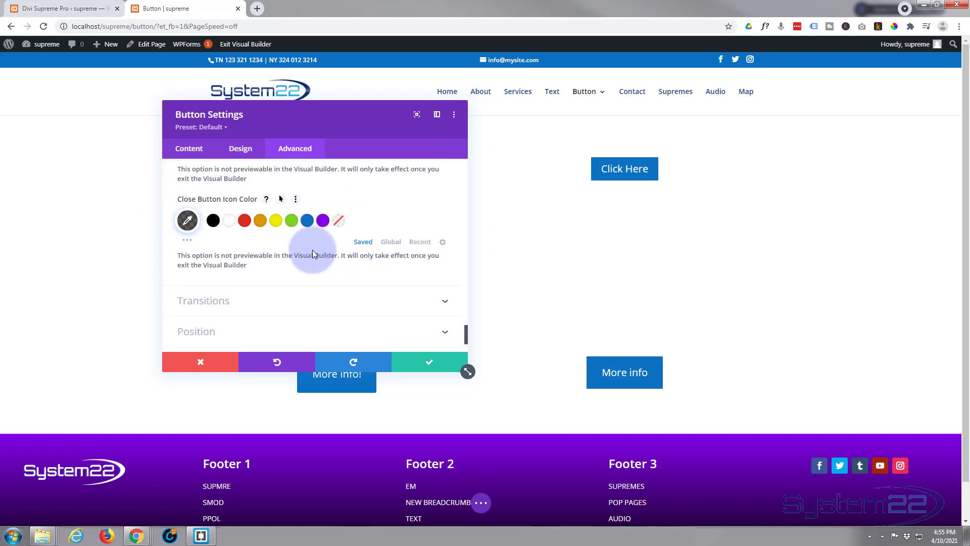
pyautogui.scroll(-1, 313, 257)
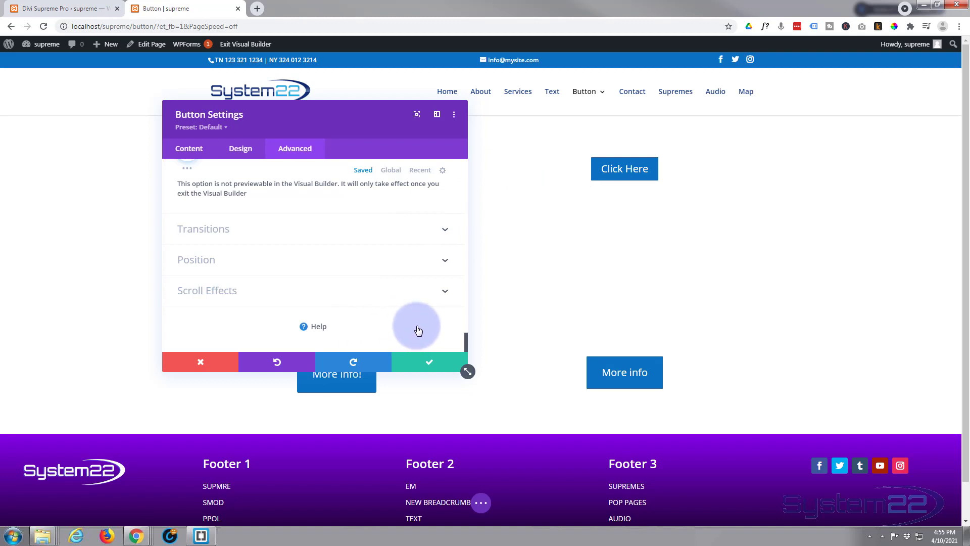
# Accept the Click Here button's settings and save the page.
pyautogui.click(429, 365)
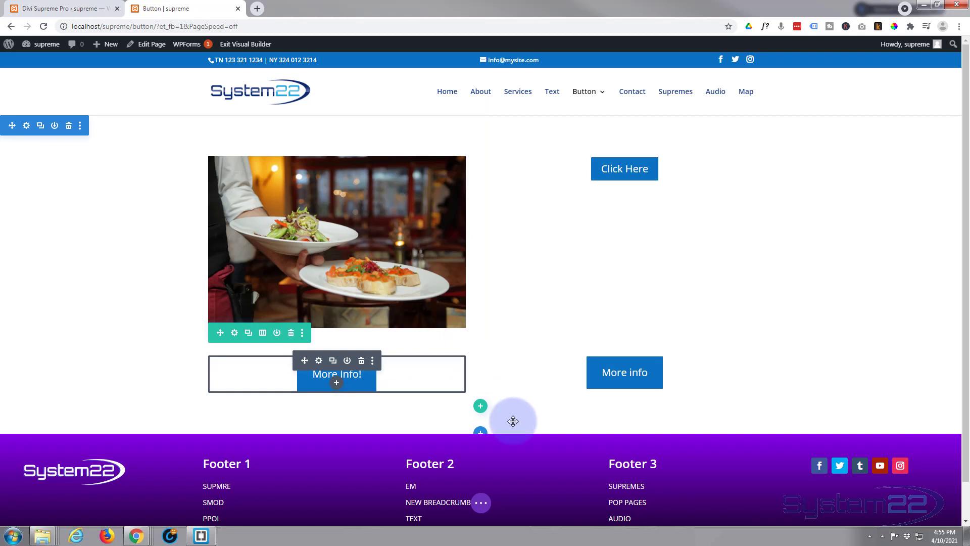
pyautogui.click(481, 502)
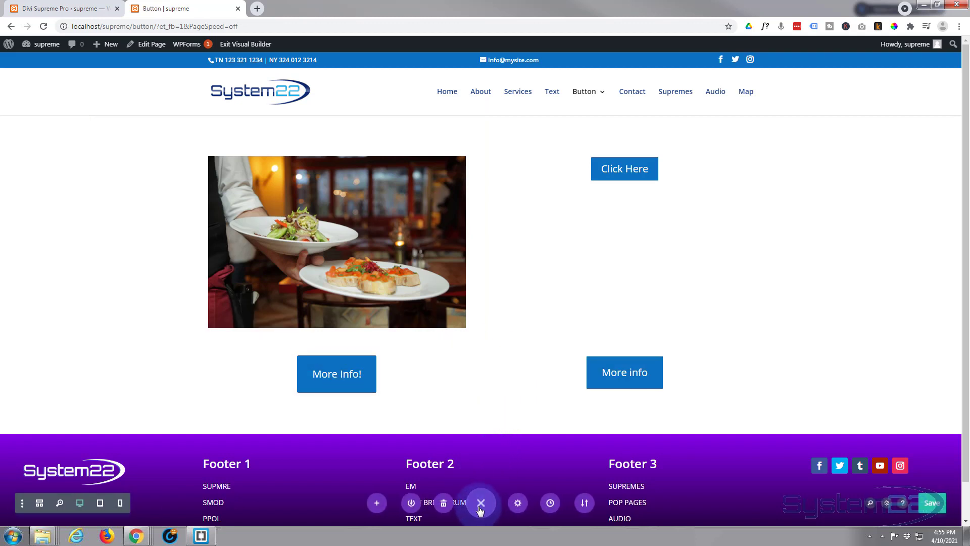
pyautogui.click(931, 503)
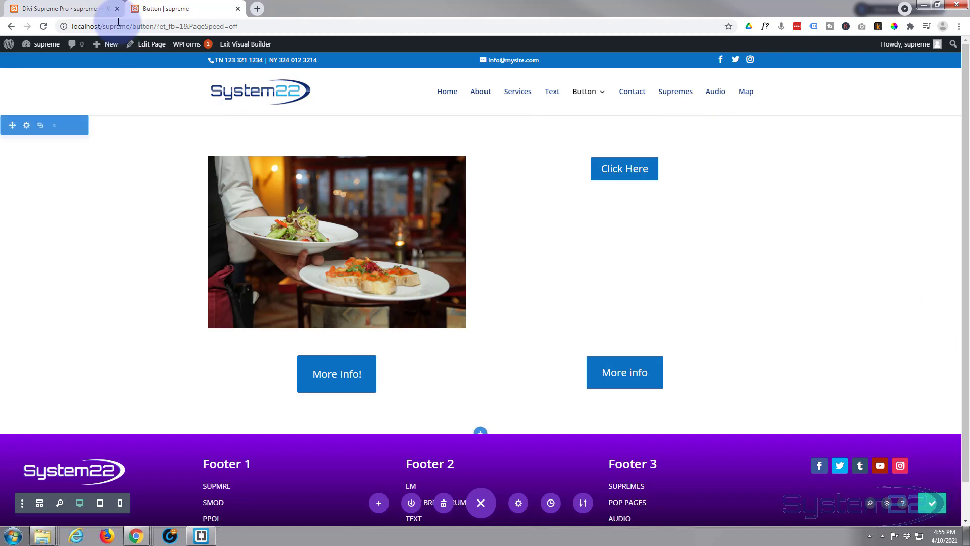
# Exit the Visual Builder and test the Click Here button by opening its popup and playing the video.
pyautogui.click(235, 44)
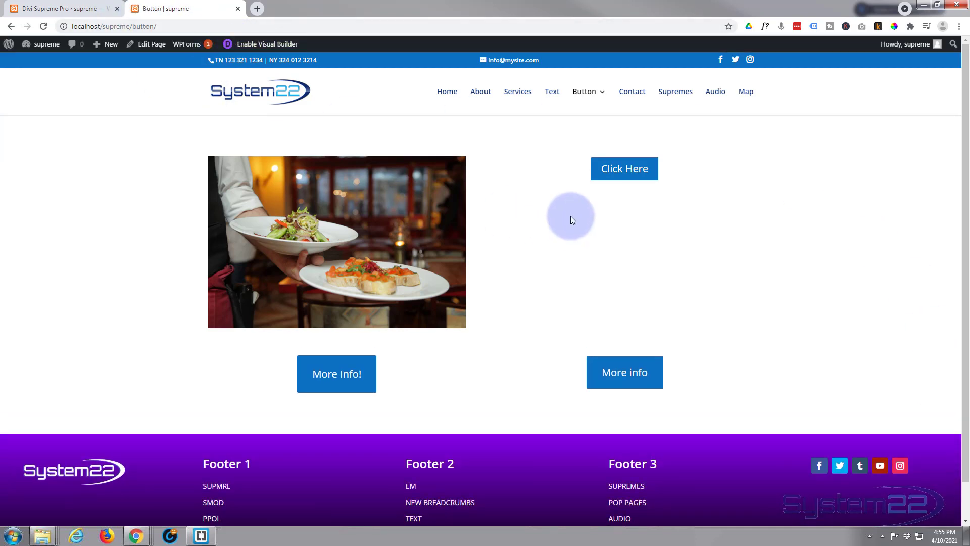
pyautogui.click(632, 175)
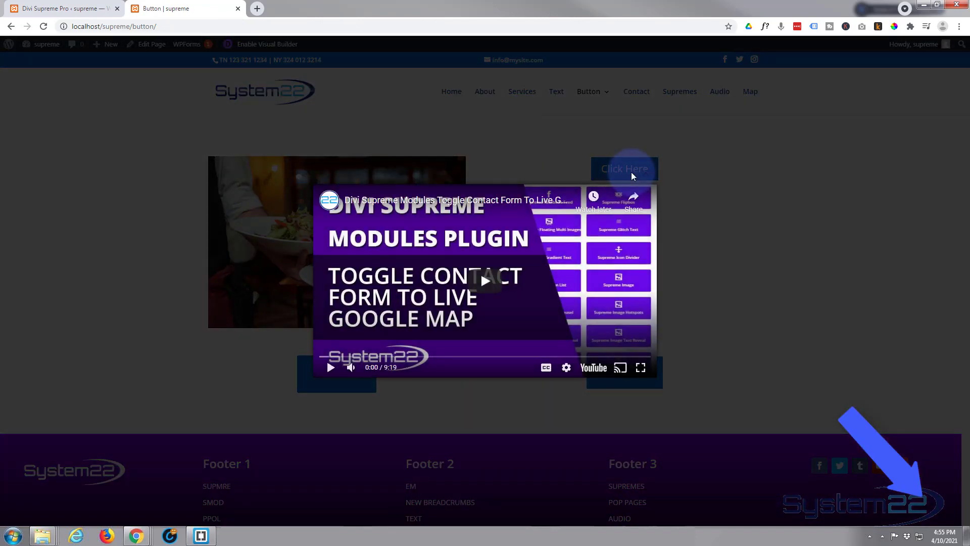
pyautogui.click(482, 284)
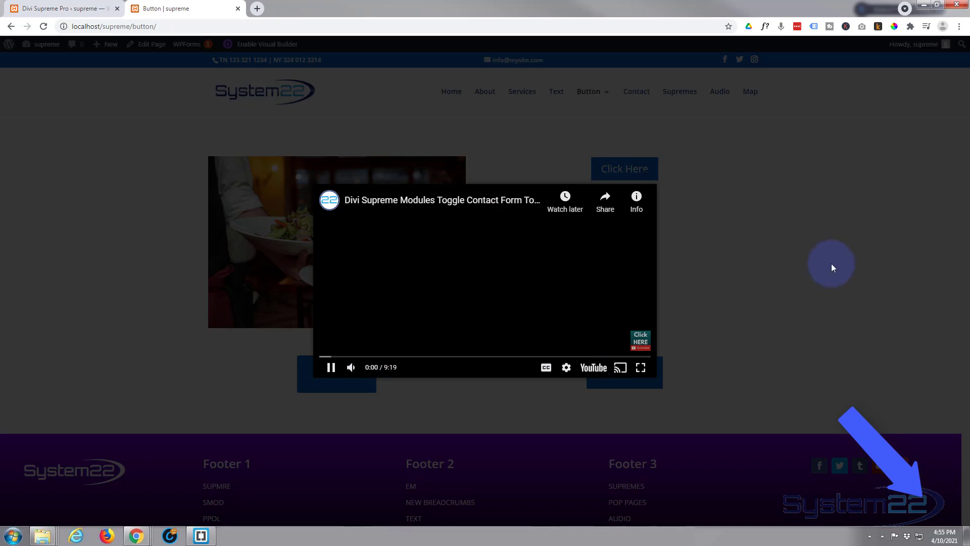